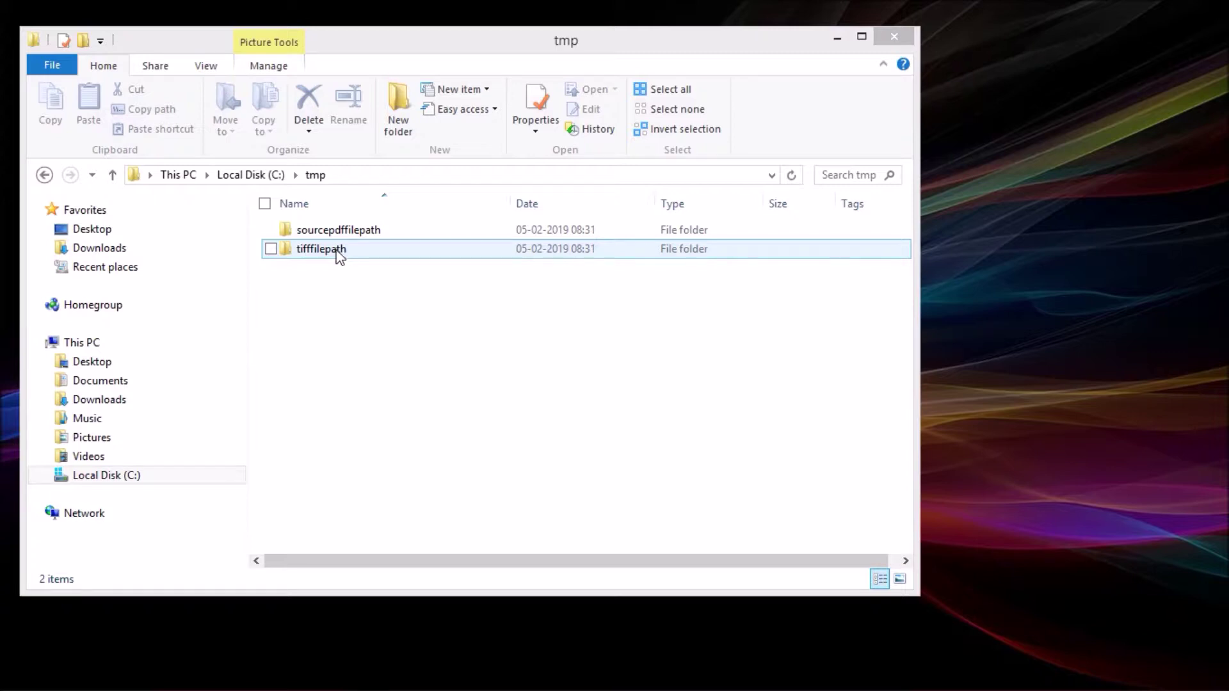
Open sourcepdffilepath with its three invoice PDFs next to the empty tifffilepath and CompletedPDF windows.
{"action": "double_click", "coordinate": [337, 232]}
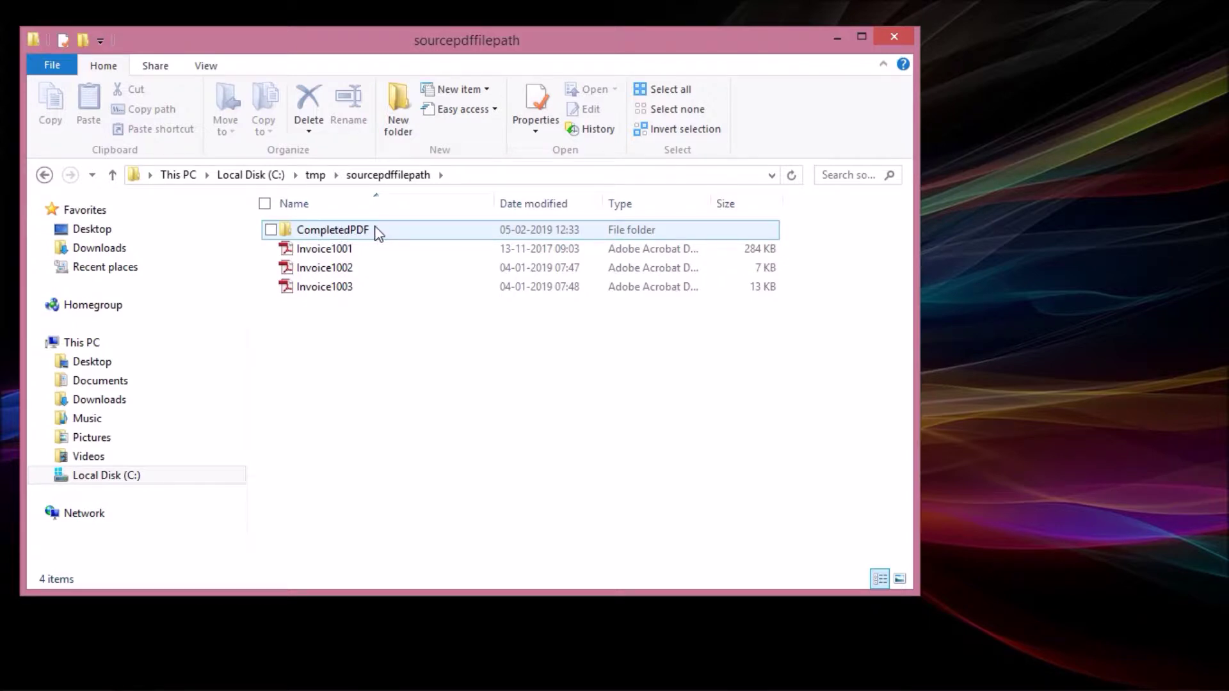
{"action": "left_click", "coordinate": [962, 236]}
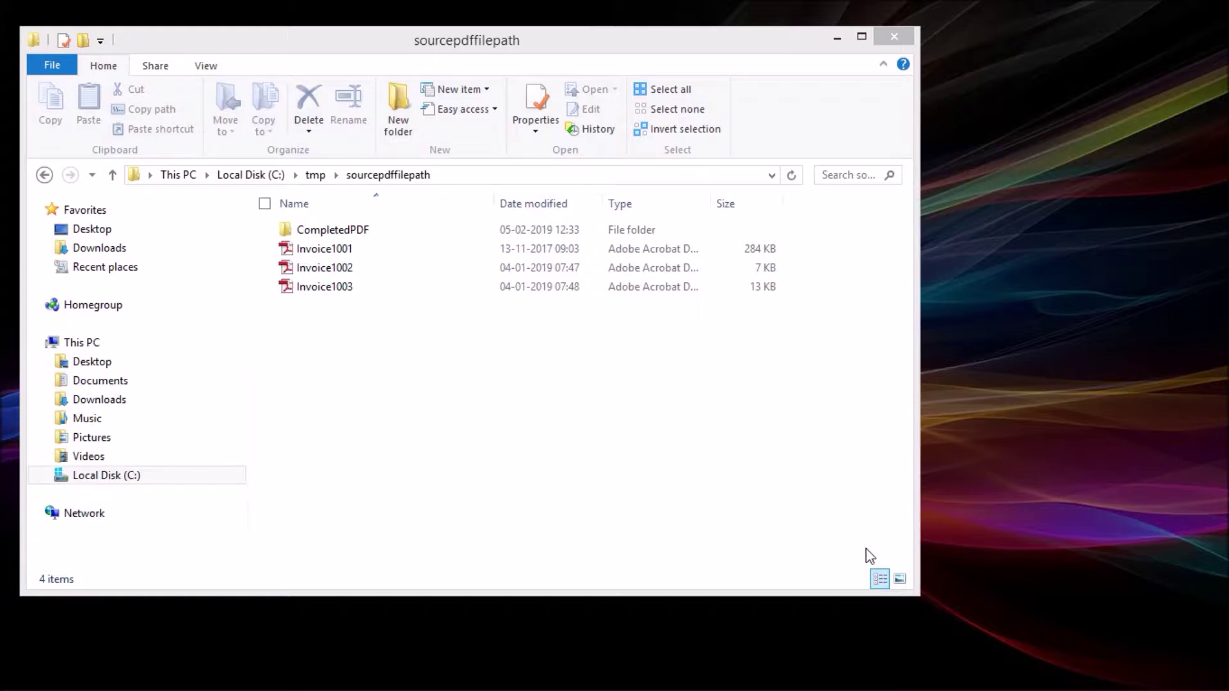
{"action": "mouse_move", "coordinate": [889, 688]}
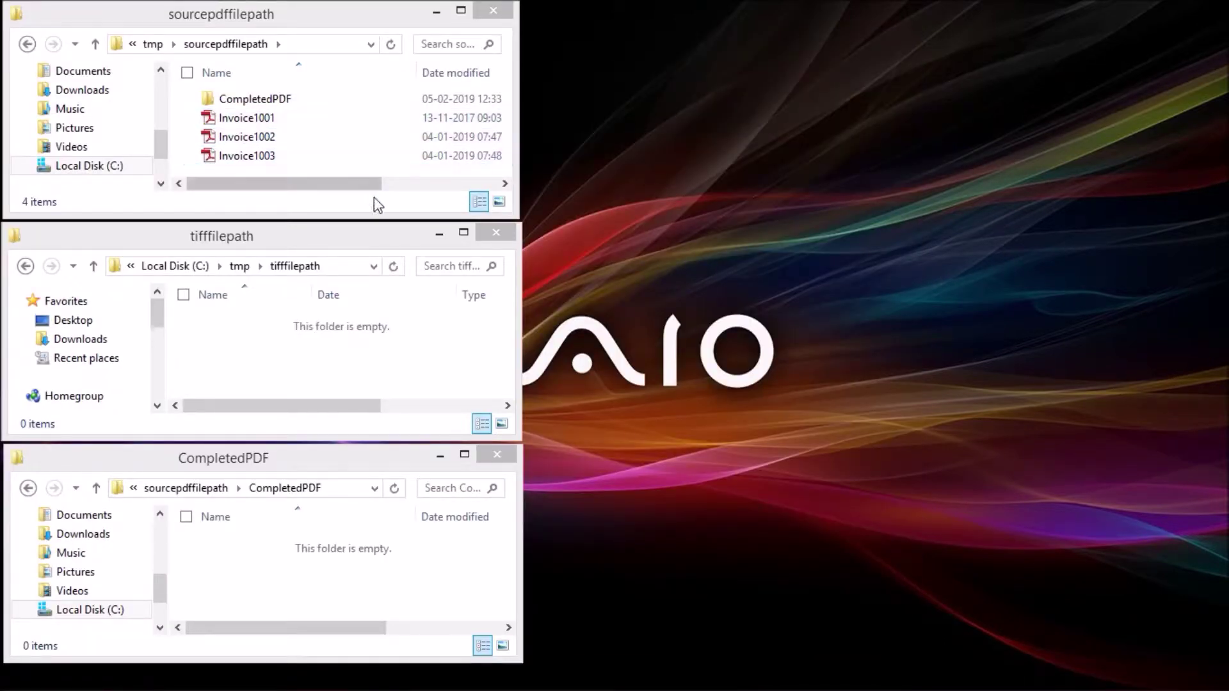
Check the full paths of C:\tmp\tifffilepath and C:\tmp\sourcepdffilepath\CompletedPDF, keeping both empty.
{"action": "left_click", "coordinate": [326, 248]}
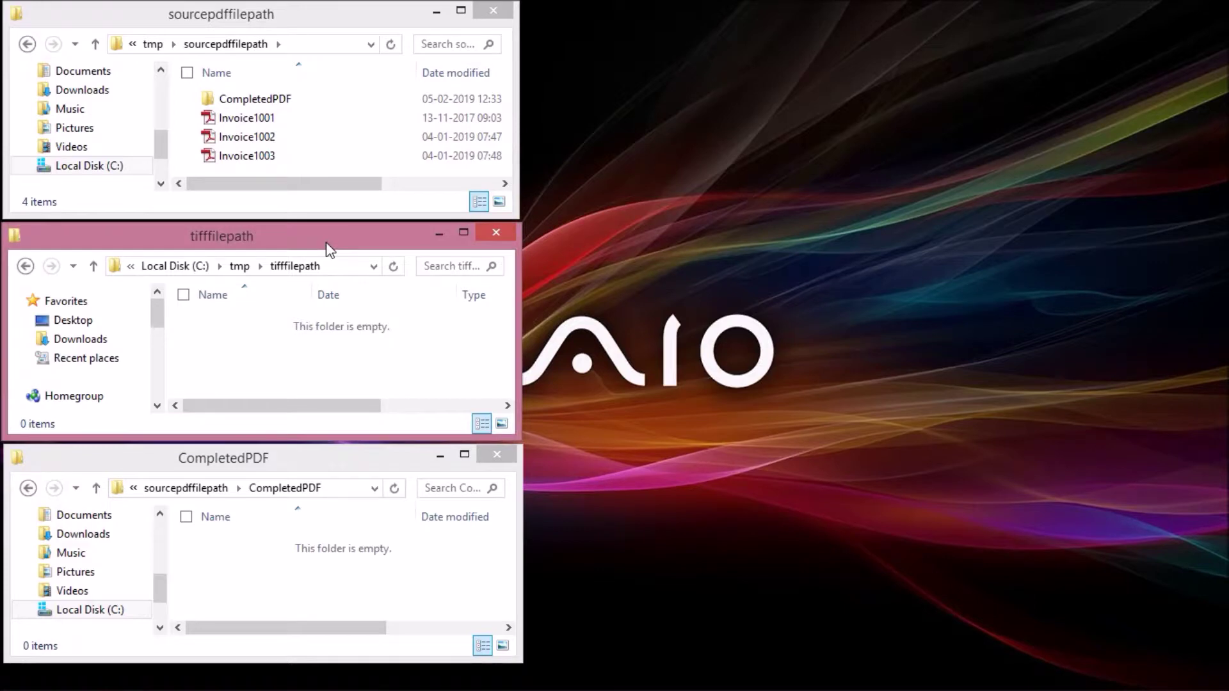
{"action": "left_click", "coordinate": [331, 267]}
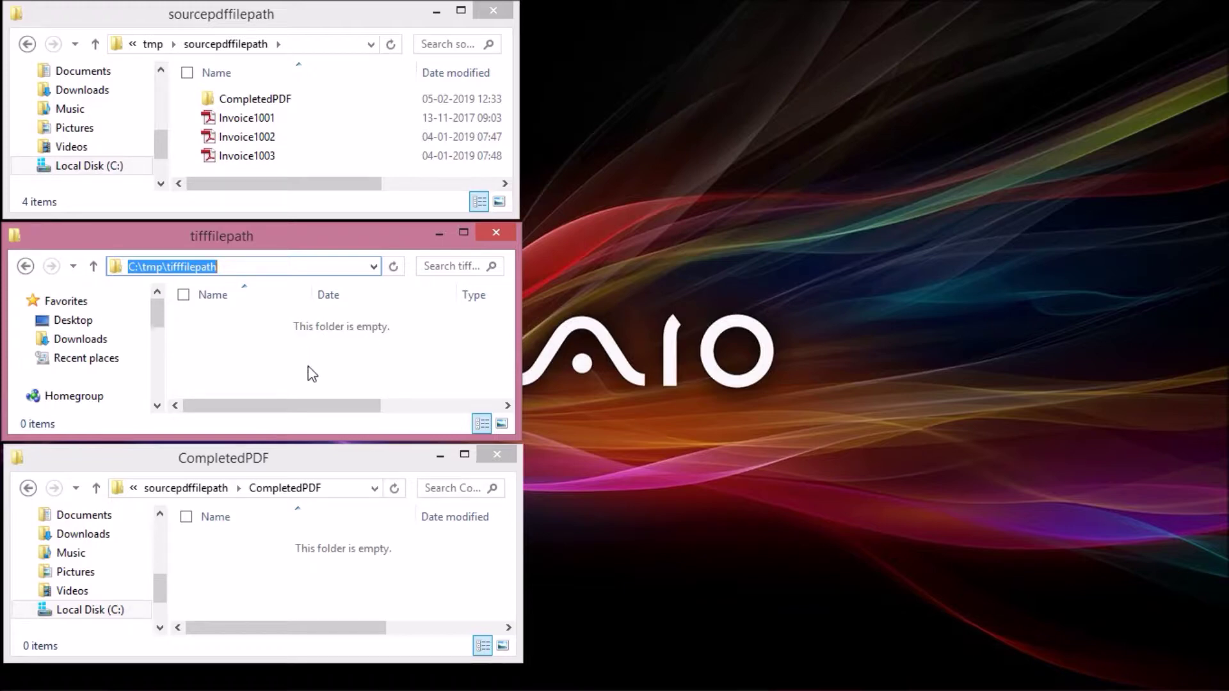
{"action": "left_click", "coordinate": [288, 460]}
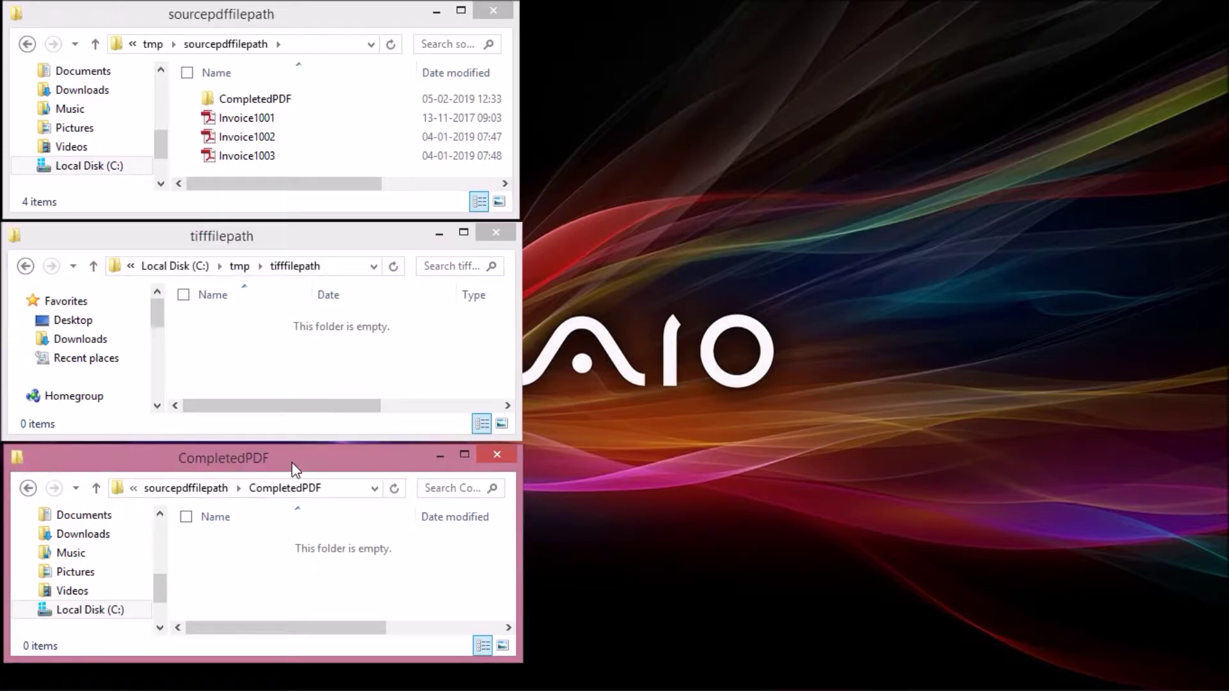
{"action": "left_click", "coordinate": [332, 488]}
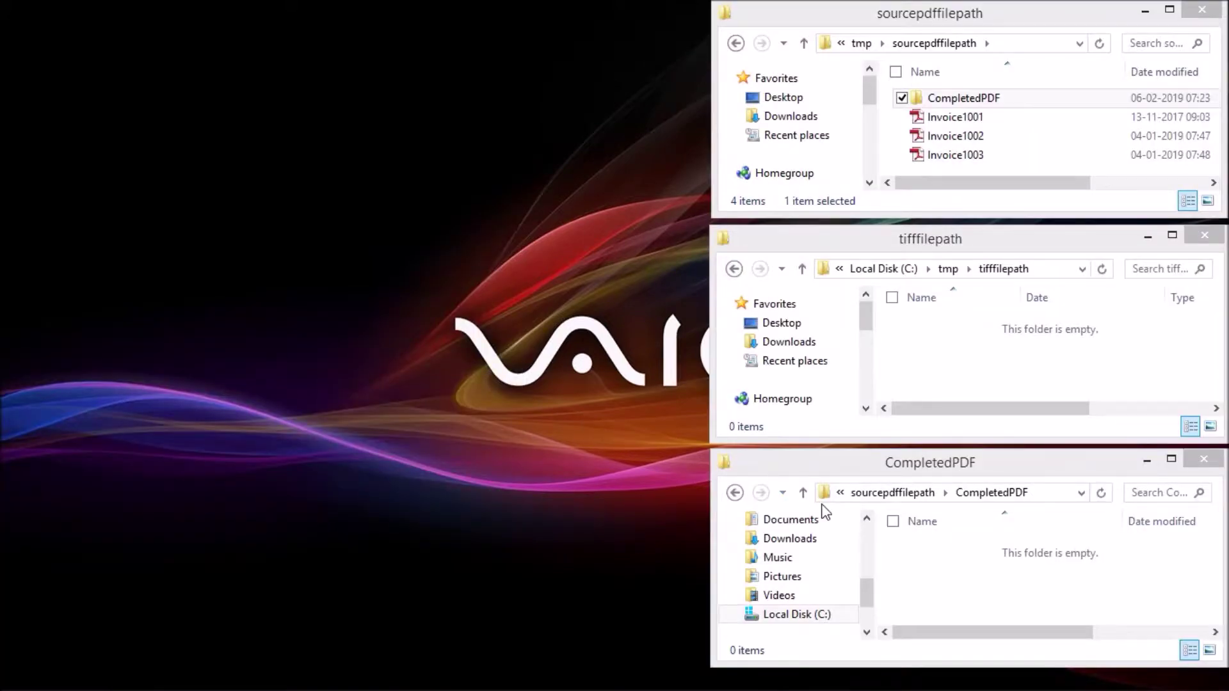
{"action": "mouse_move", "coordinate": [928, 687]}
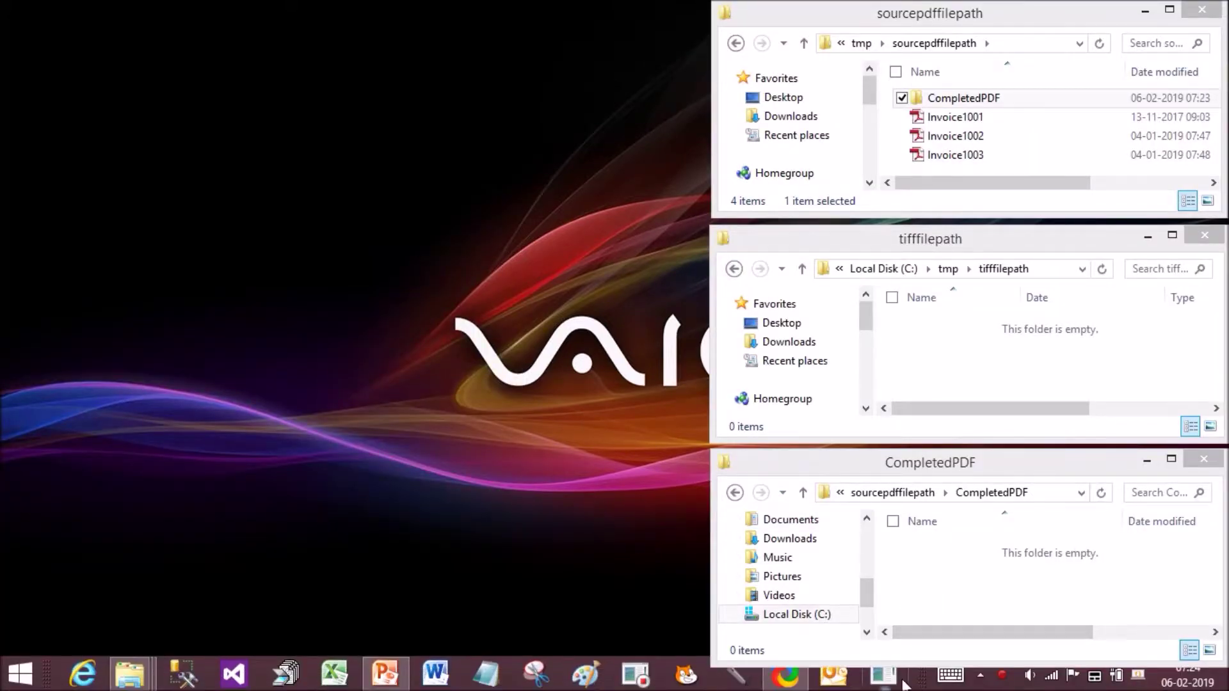
Run the Convert PDF to TIFF bot until all three invoices are done, then select the moved Invoice1001 PDF.
{"action": "left_click", "coordinate": [883, 677]}
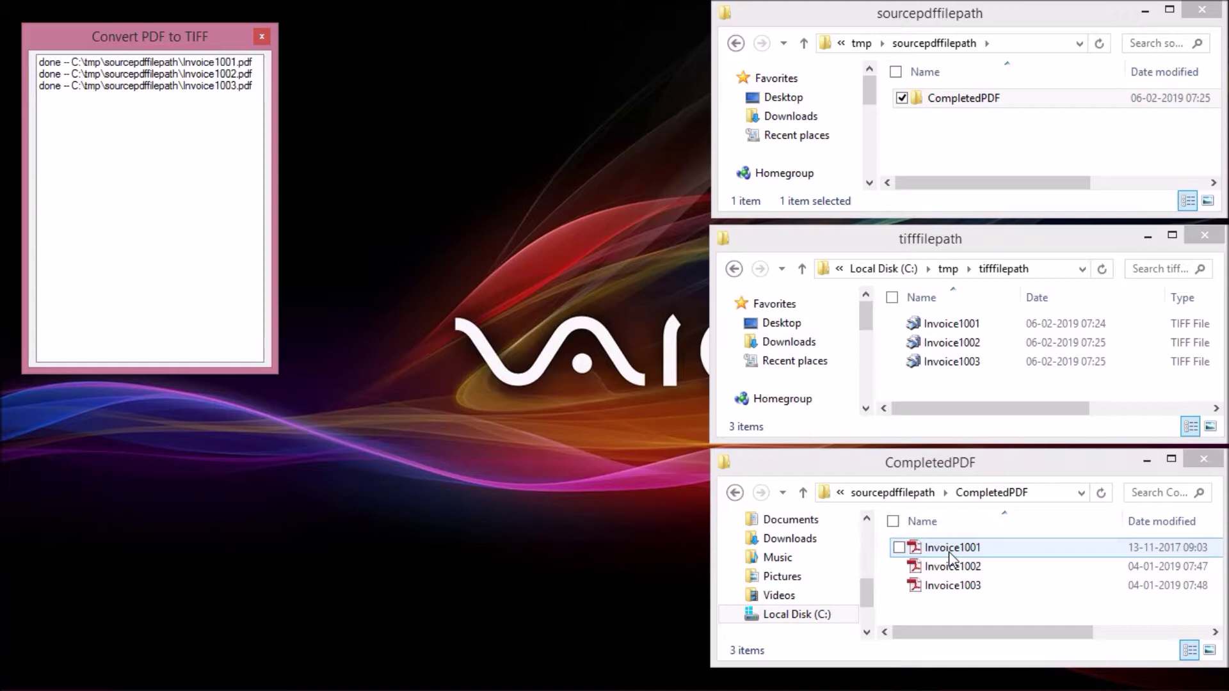
{"action": "left_click", "coordinate": [950, 554]}
Open Invoice1001's original PDF and its converted TIFF, stretching the TIFF viewer to full height.
{"action": "double_click", "coordinate": [950, 555]}
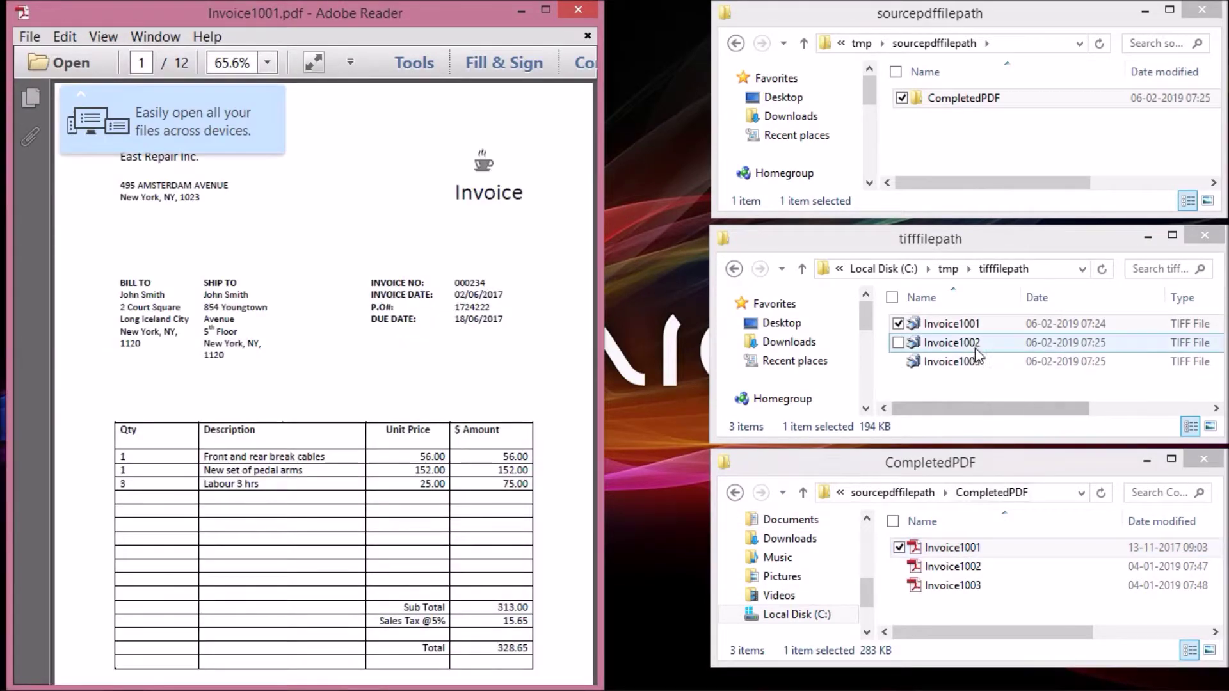
{"action": "left_click", "coordinate": [975, 326]}
{"action": "double_click", "coordinate": [975, 327]}
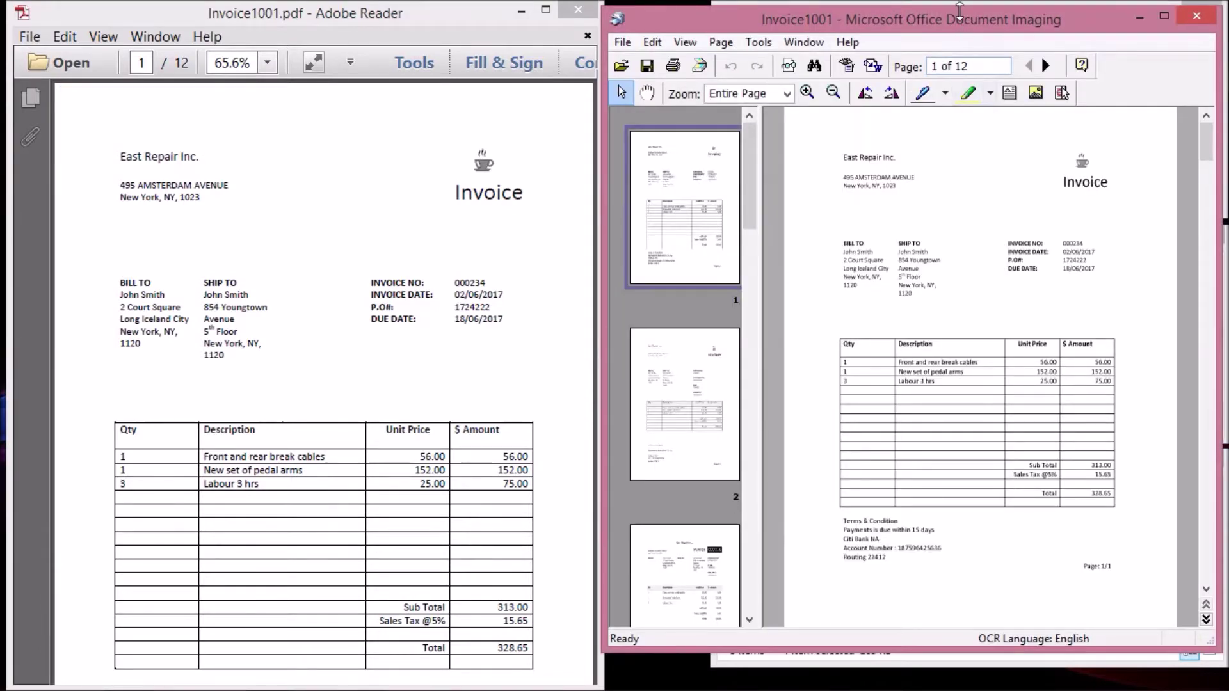
{"action": "double_click", "coordinate": [964, 5]}
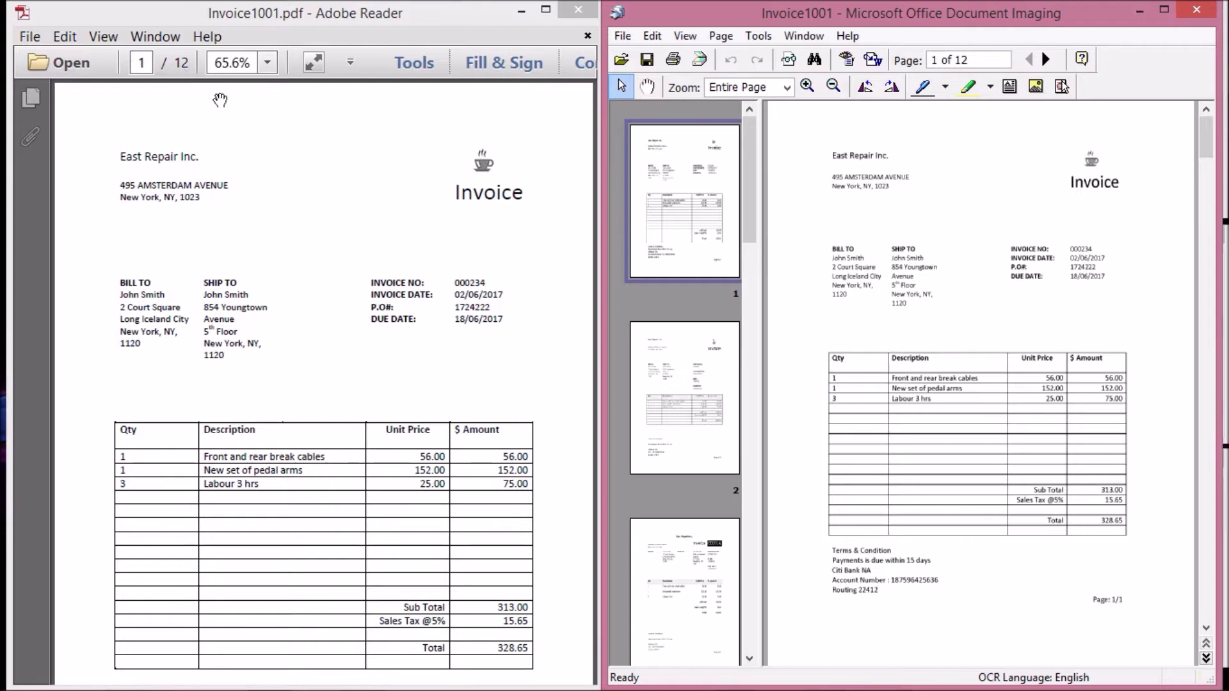
{"action": "left_click", "coordinate": [962, 59]}
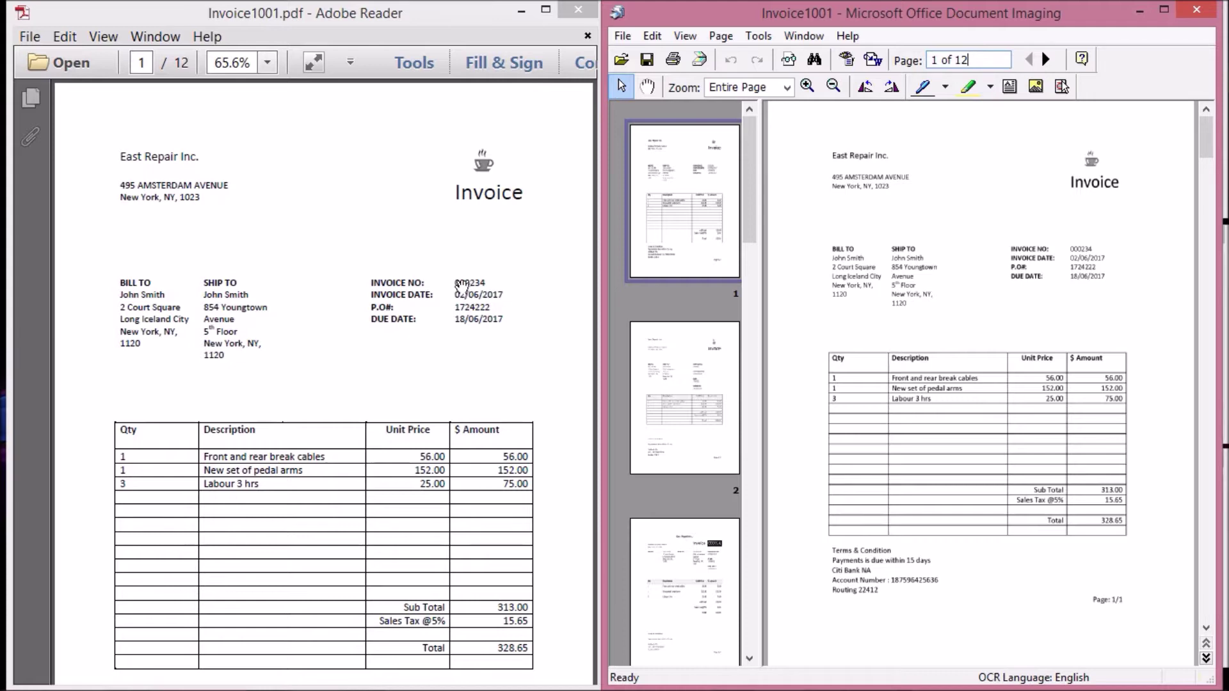
Compare pages 2 and 3 of the Invoice1001 PDF against the TIFF.
{"action": "left_click", "coordinate": [519, 372]}
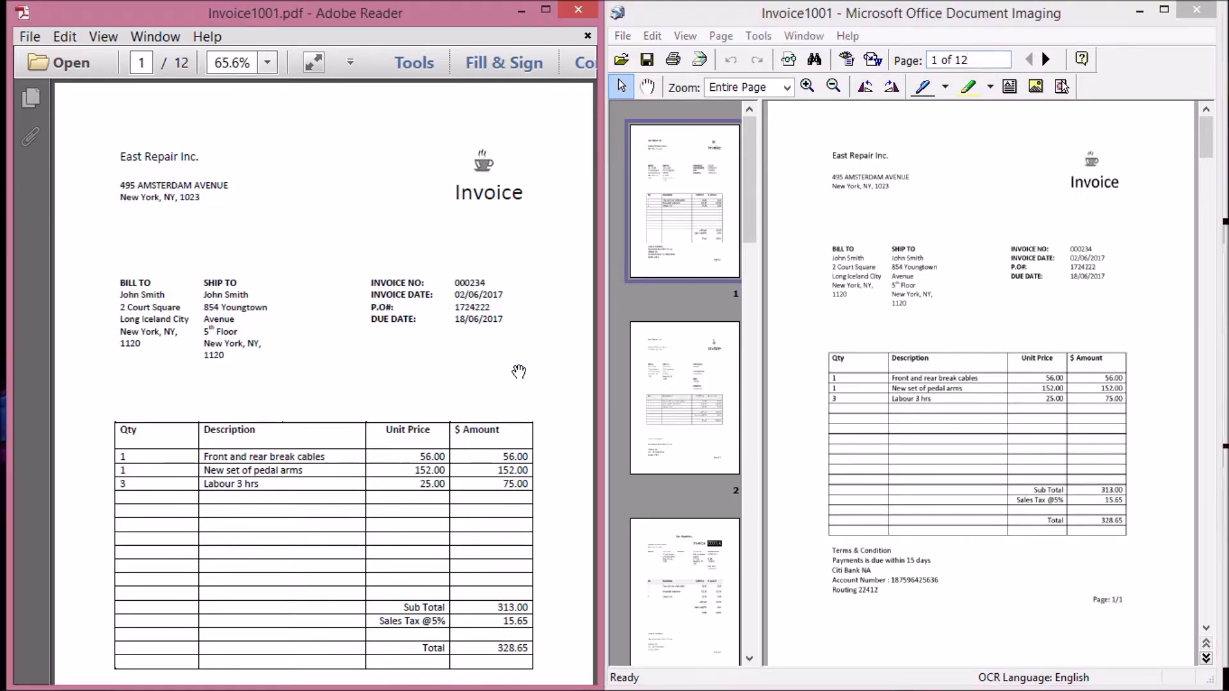
{"action": "scroll", "coordinate": [518, 371], "scroll_direction": "down", "scroll_amount": 10}
{"action": "scroll", "coordinate": [519, 374], "scroll_direction": "down", "scroll_amount": 10}
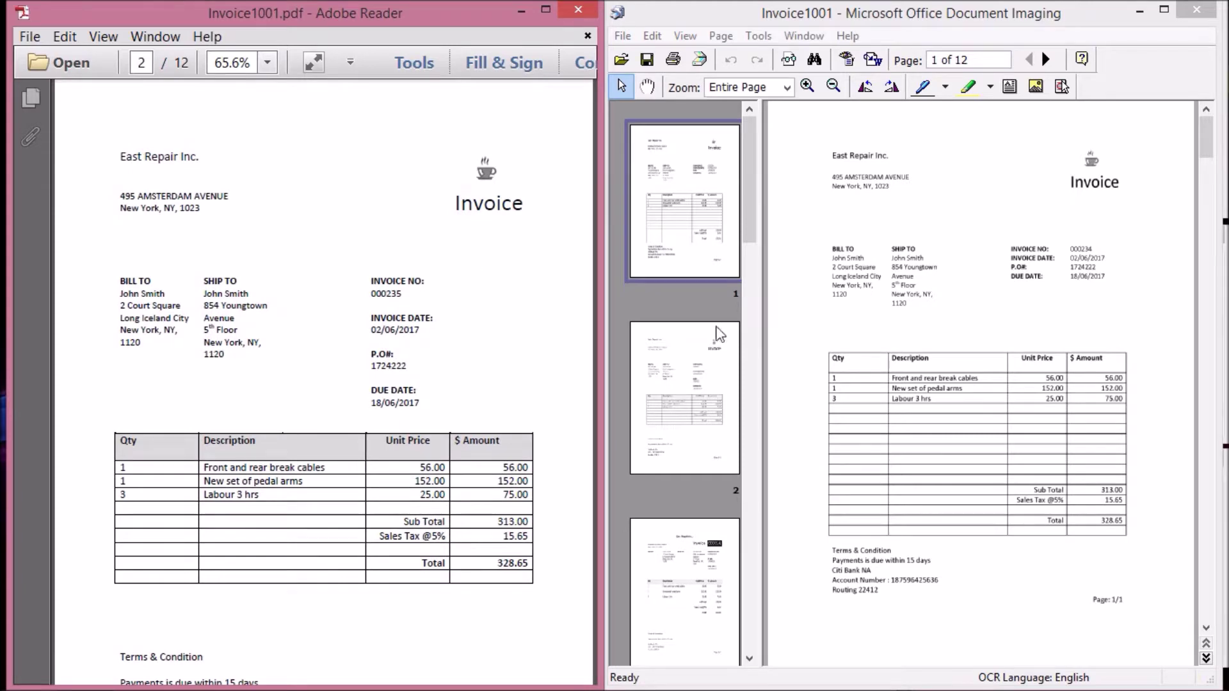
{"action": "left_click", "coordinate": [715, 387]}
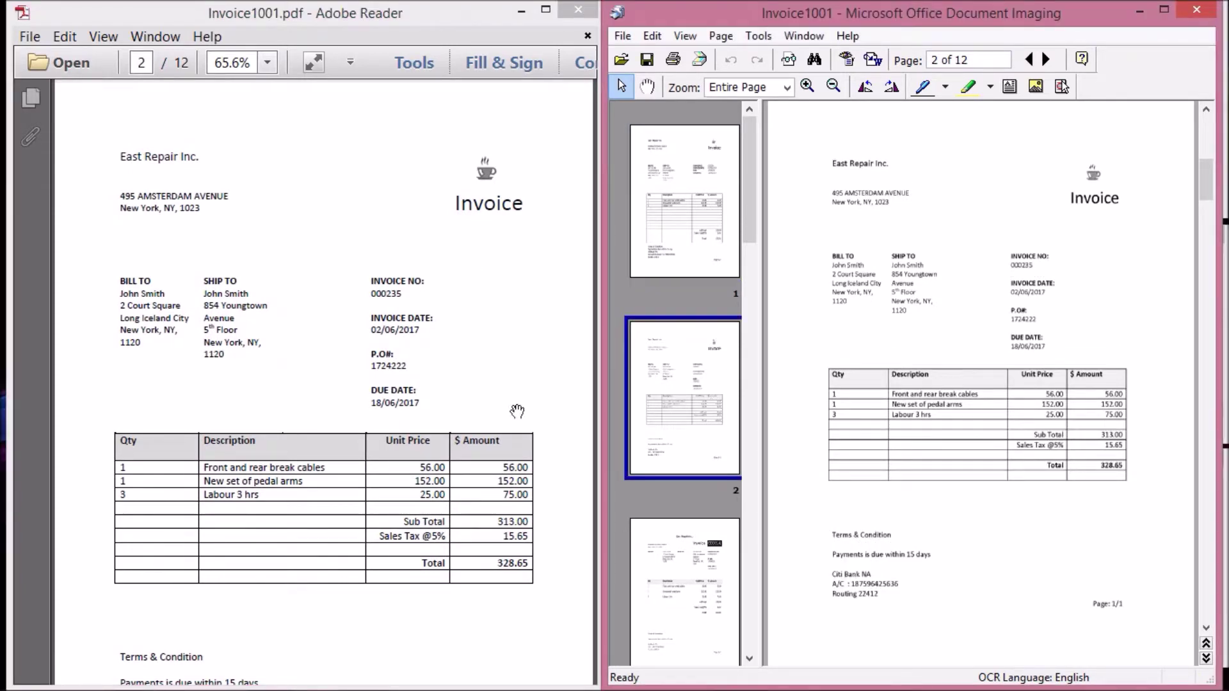
{"action": "left_click", "coordinate": [502, 389]}
{"action": "scroll", "coordinate": [502, 389], "scroll_direction": "down", "scroll_amount": 10}
{"action": "scroll", "coordinate": [502, 388], "scroll_direction": "down", "scroll_amount": 3}
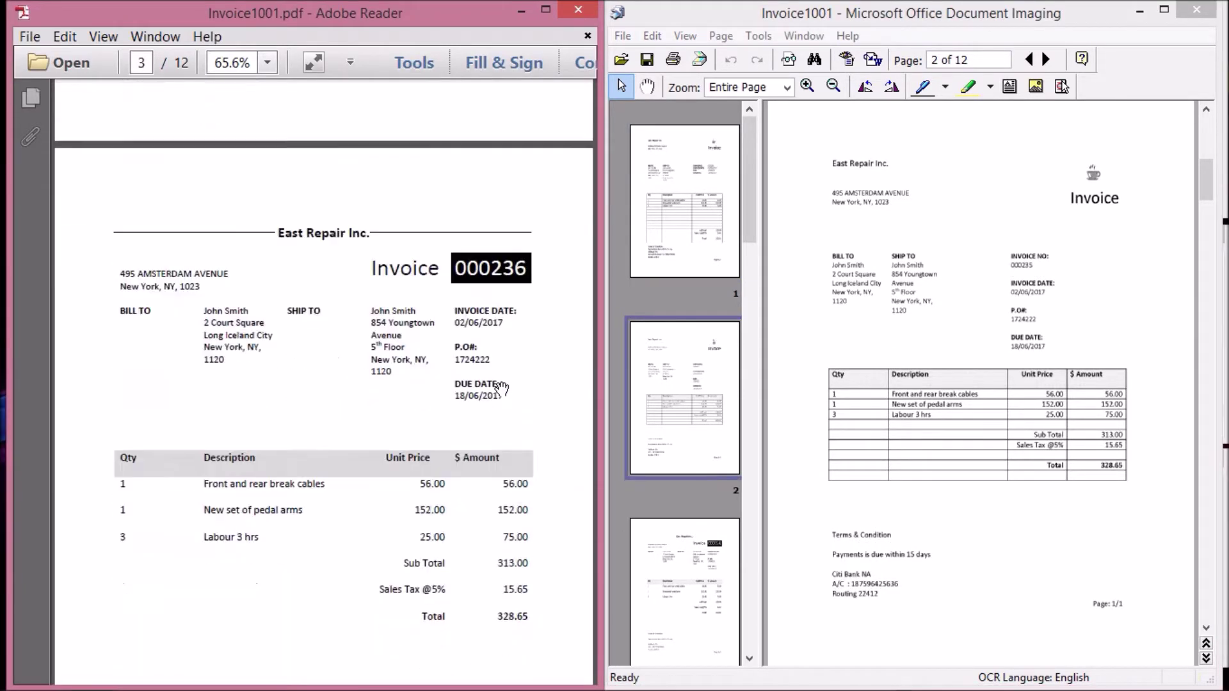
{"action": "scroll", "coordinate": [502, 389], "scroll_direction": "down", "scroll_amount": 1}
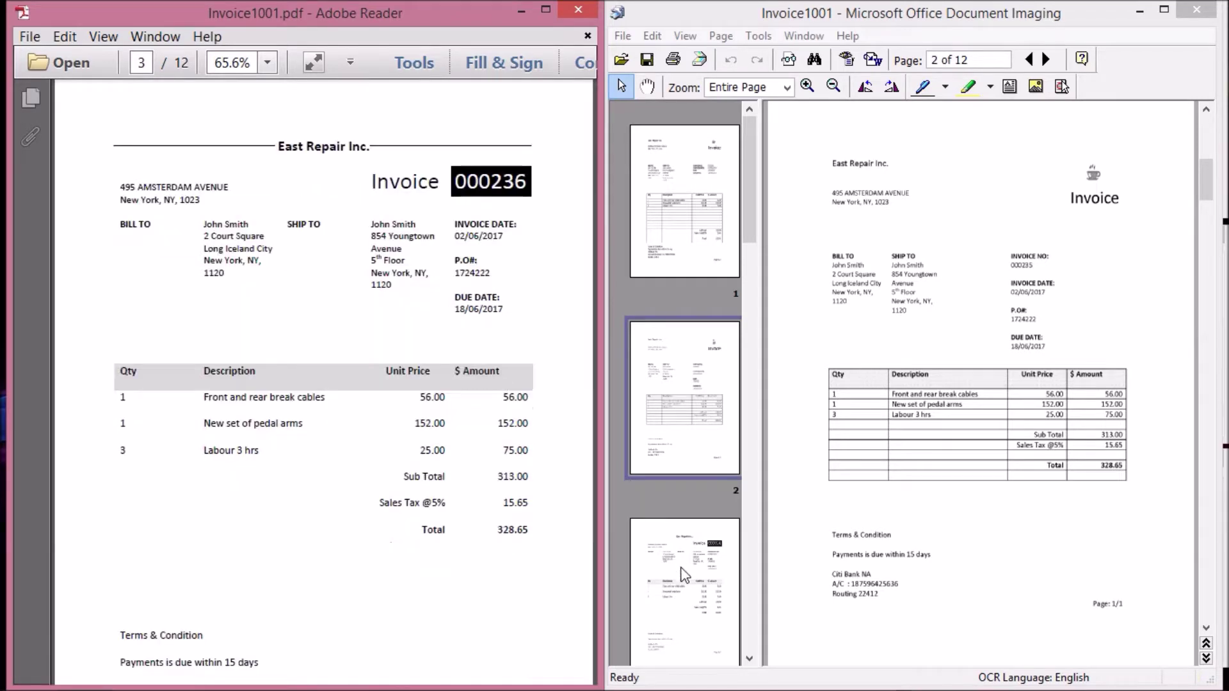
{"action": "left_click", "coordinate": [684, 574]}
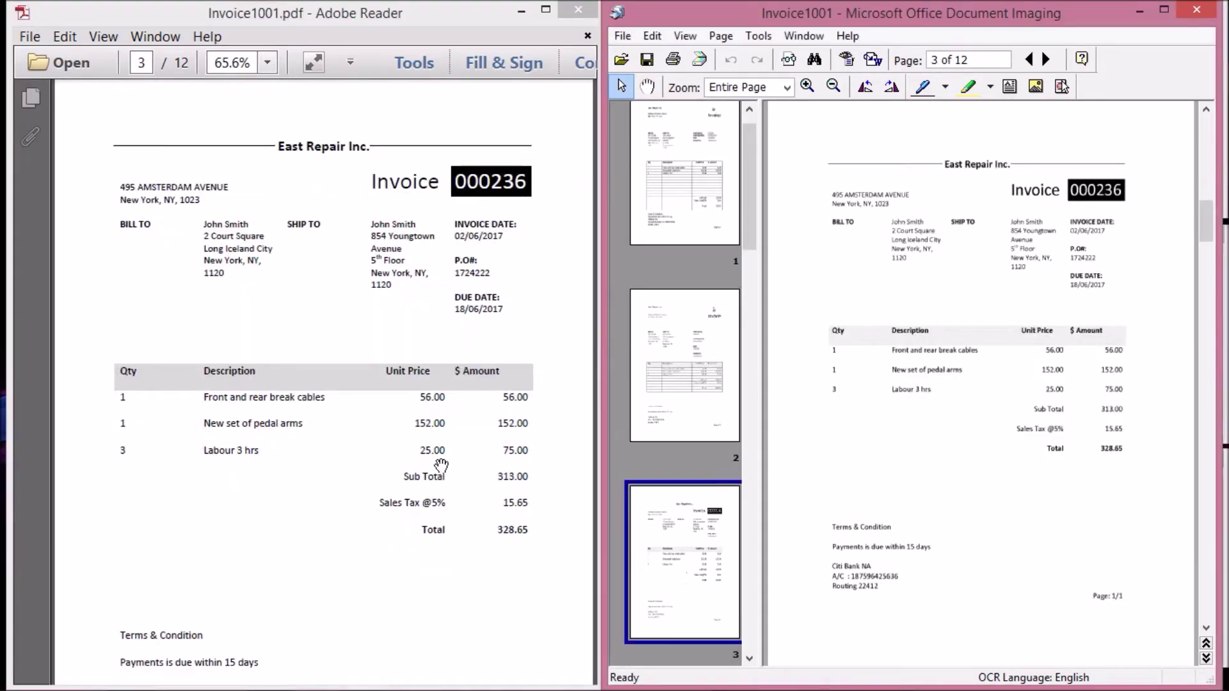
Compare the remaining pages up to page 5, close the Invoice1001 PDF, and open Invoice1002's PDF.
{"action": "left_click", "coordinate": [441, 465]}
{"action": "scroll", "coordinate": [441, 465], "scroll_direction": "down", "scroll_amount": 8}
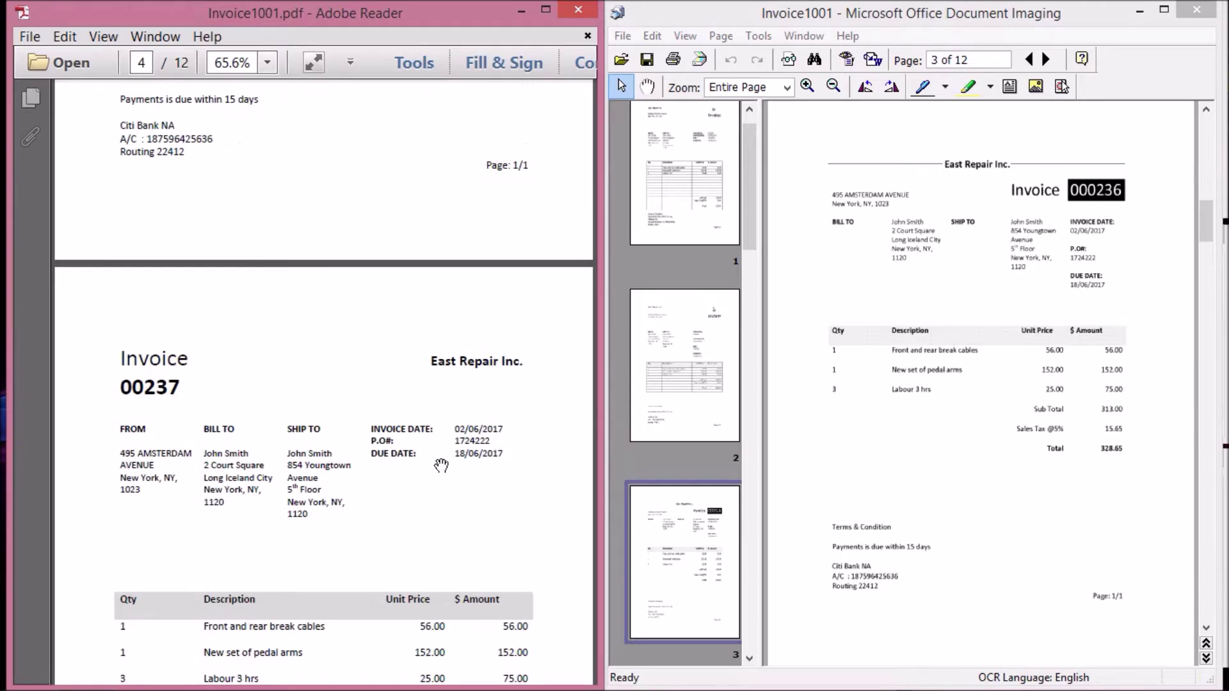
{"action": "scroll", "coordinate": [442, 466], "scroll_direction": "down", "scroll_amount": 4}
{"action": "scroll", "coordinate": [441, 466], "scroll_direction": "down", "scroll_amount": 12}
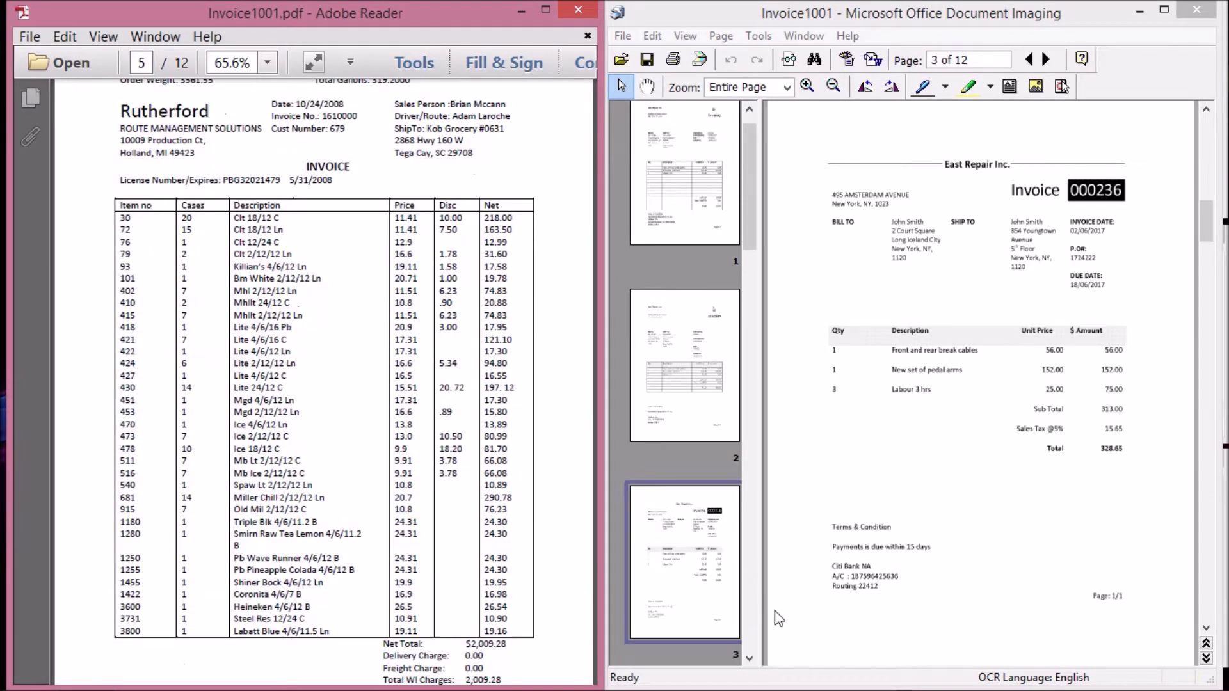
{"action": "left_click", "coordinate": [749, 658]}
{"action": "left_click", "coordinate": [749, 658]}
{"action": "left_click", "coordinate": [749, 658]}
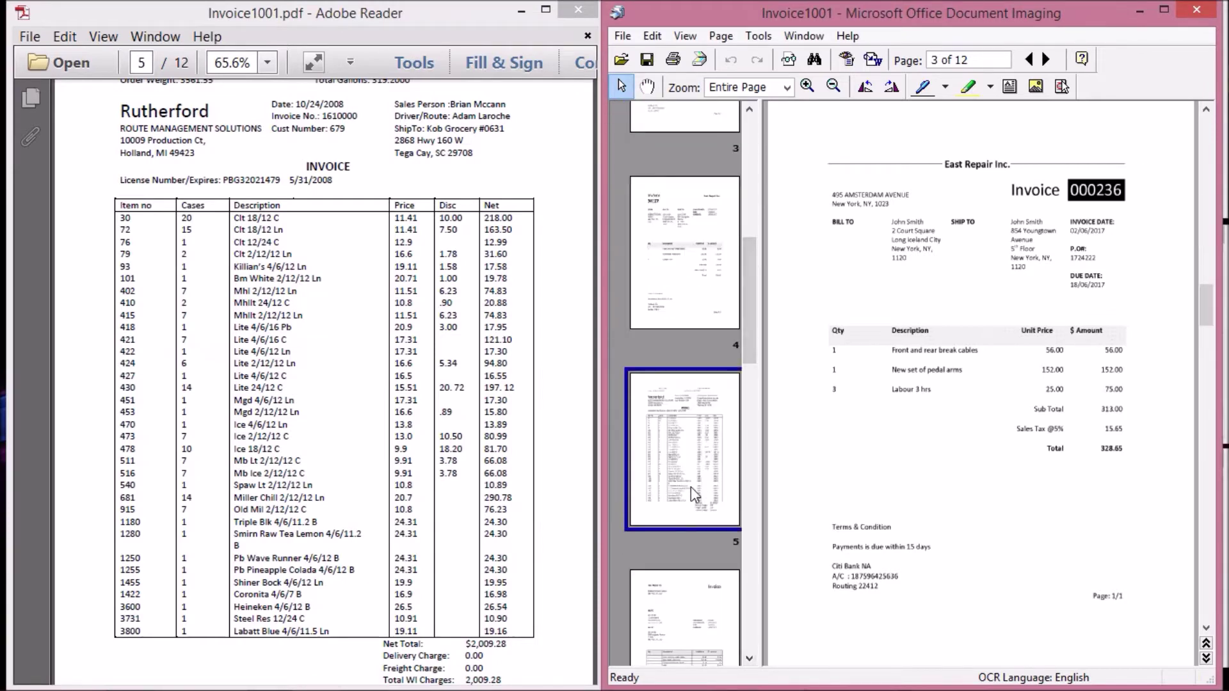
{"action": "left_click", "coordinate": [690, 487]}
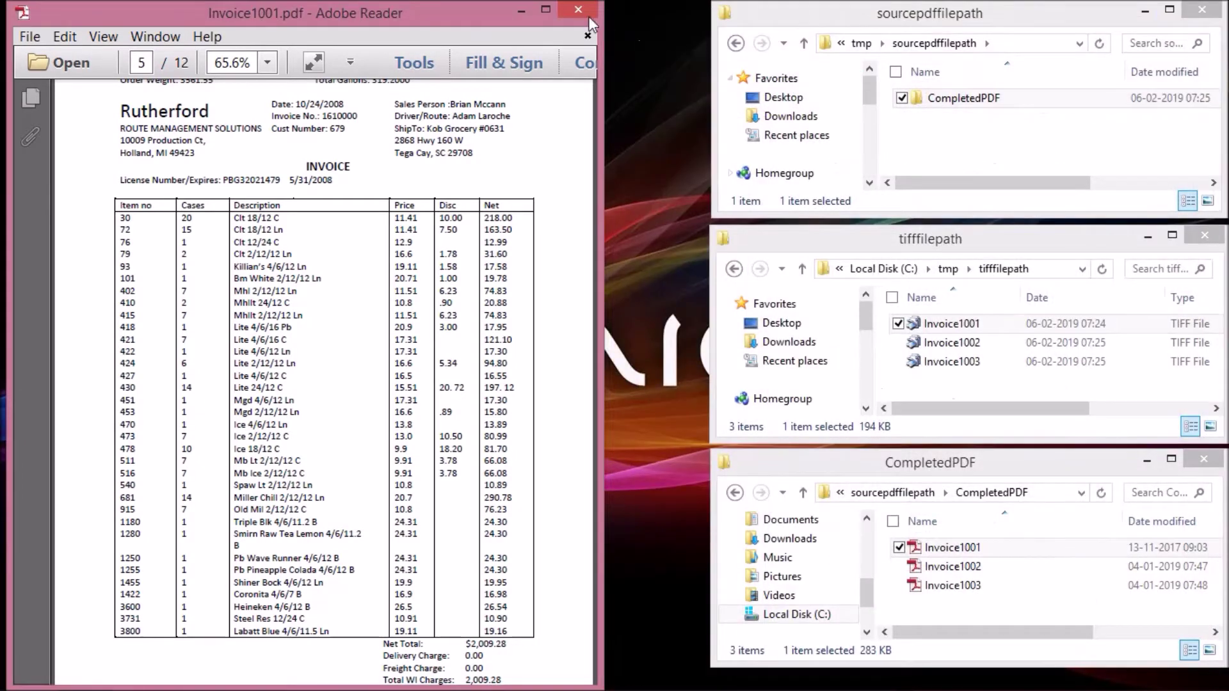
{"action": "left_click", "coordinate": [582, 11]}
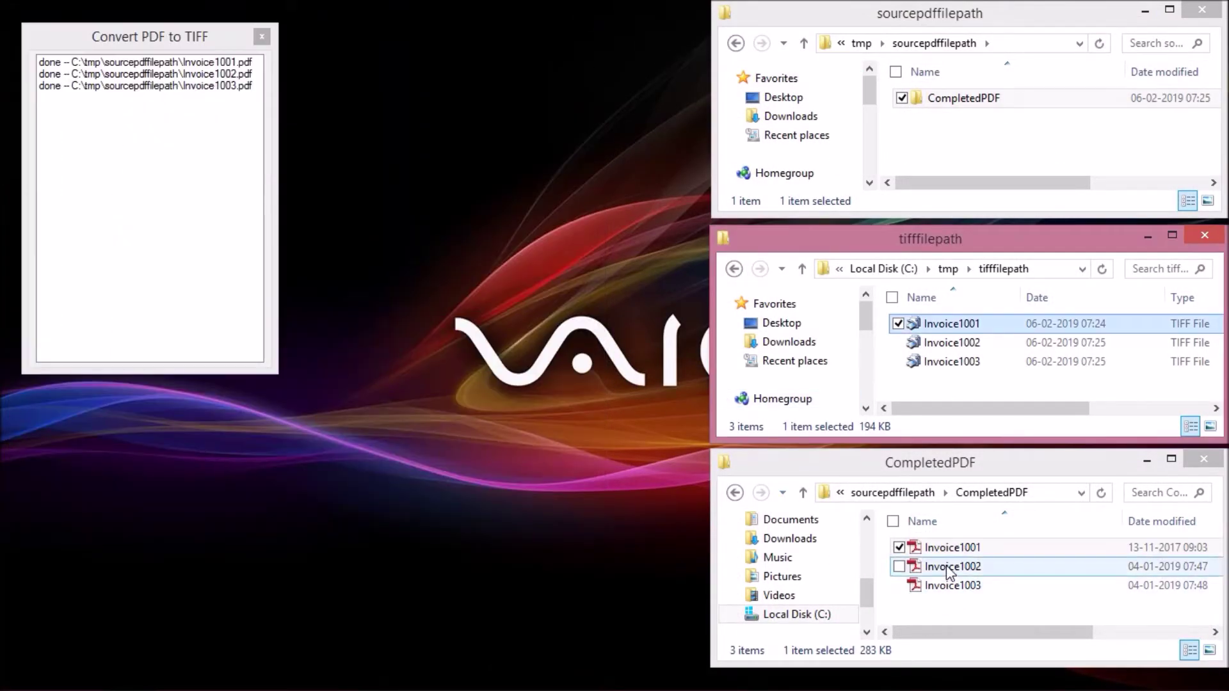
{"action": "double_click", "coordinate": [946, 566]}
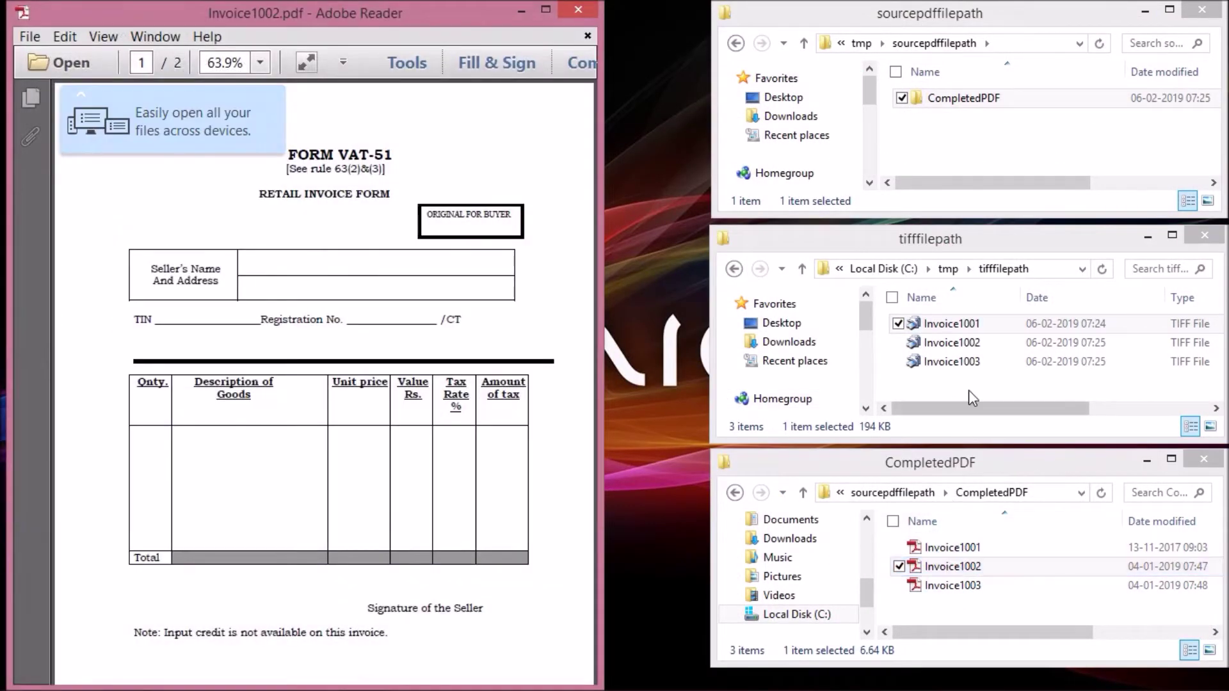
{"action": "double_click", "coordinate": [954, 343]}
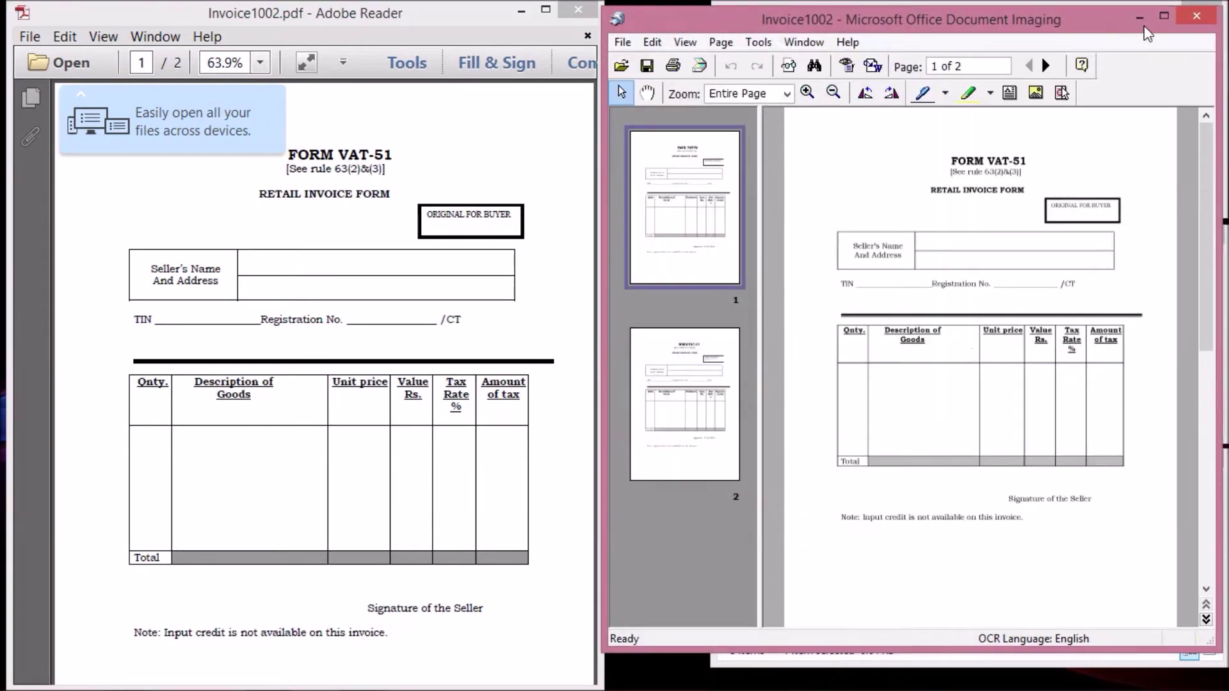
{"action": "double_click", "coordinate": [1080, 6]}
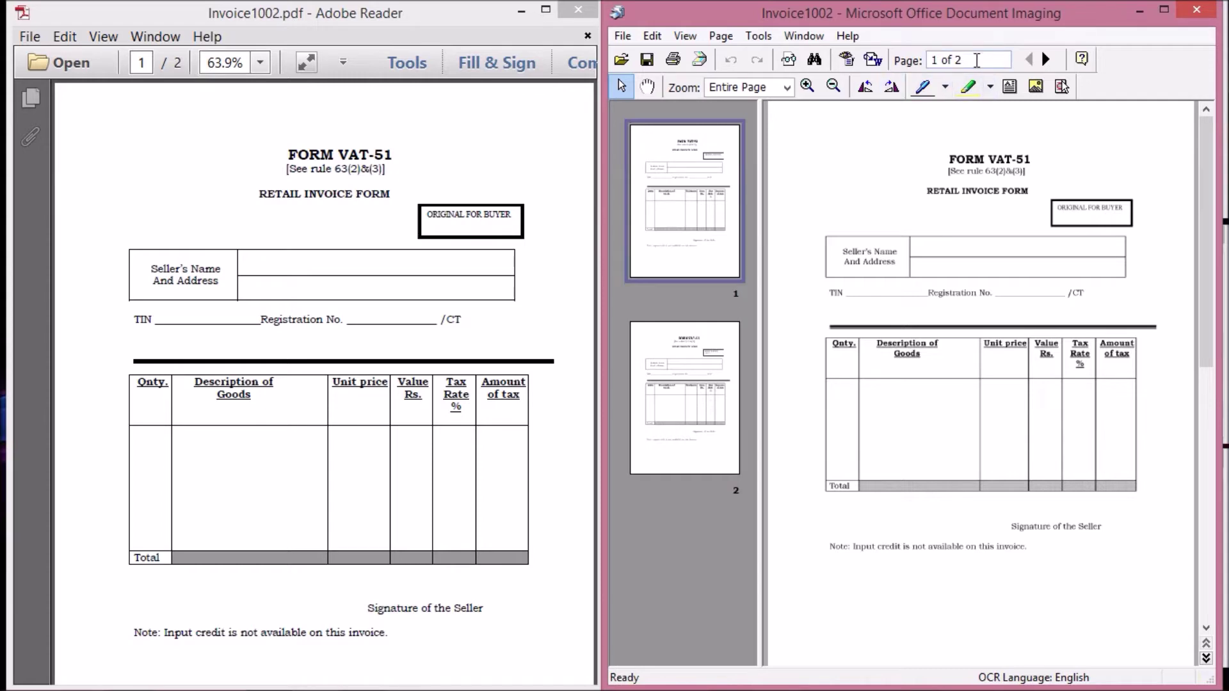
{"action": "left_click", "coordinate": [710, 220]}
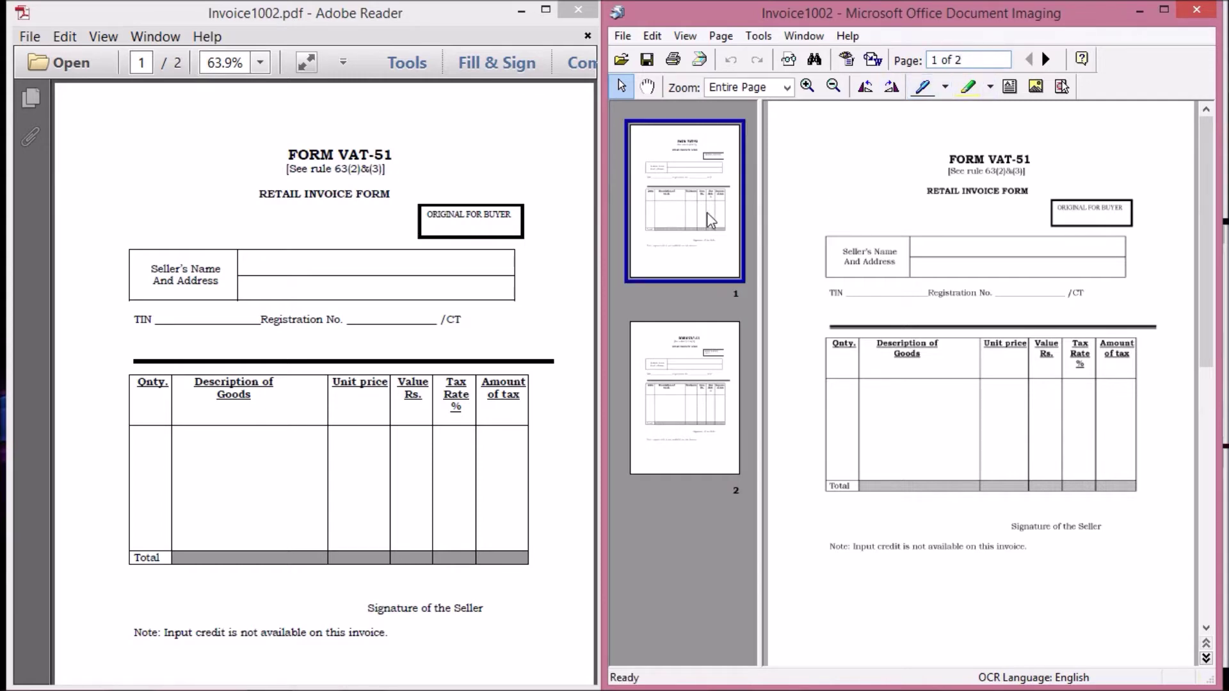
{"action": "left_click", "coordinate": [704, 391]}
{"action": "left_click", "coordinate": [517, 461]}
{"action": "scroll", "coordinate": [517, 461], "scroll_direction": "down", "scroll_amount": 3}
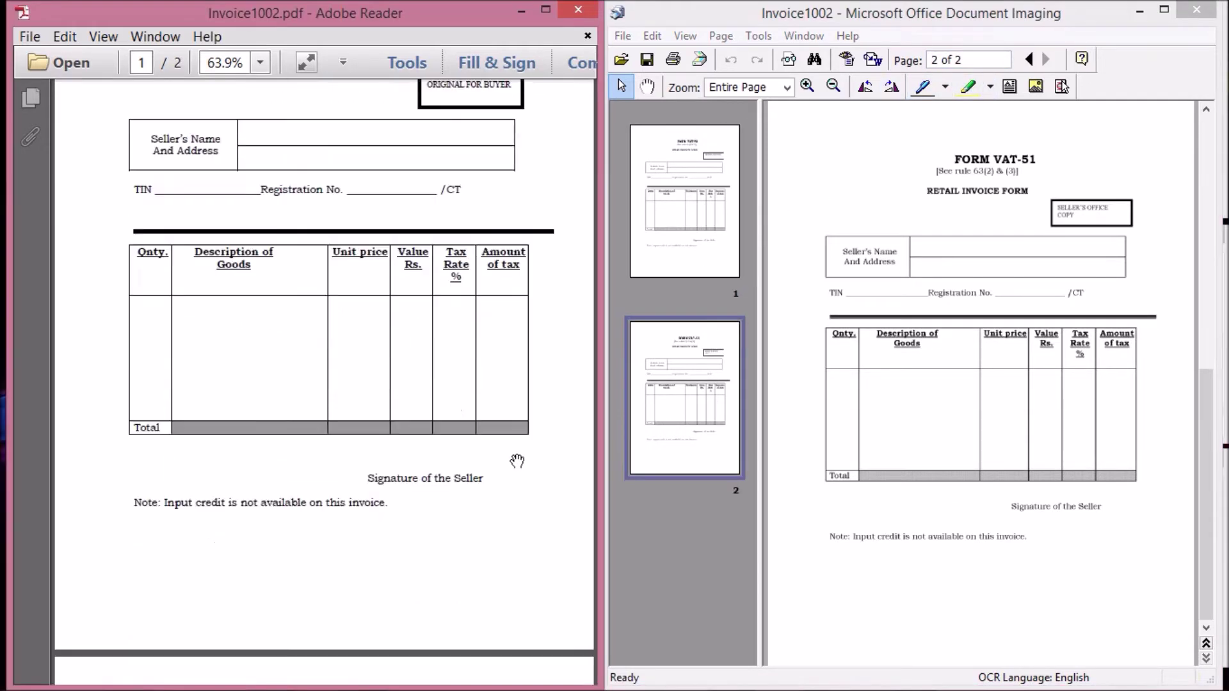
{"action": "scroll", "coordinate": [518, 461], "scroll_direction": "down", "scroll_amount": 9}
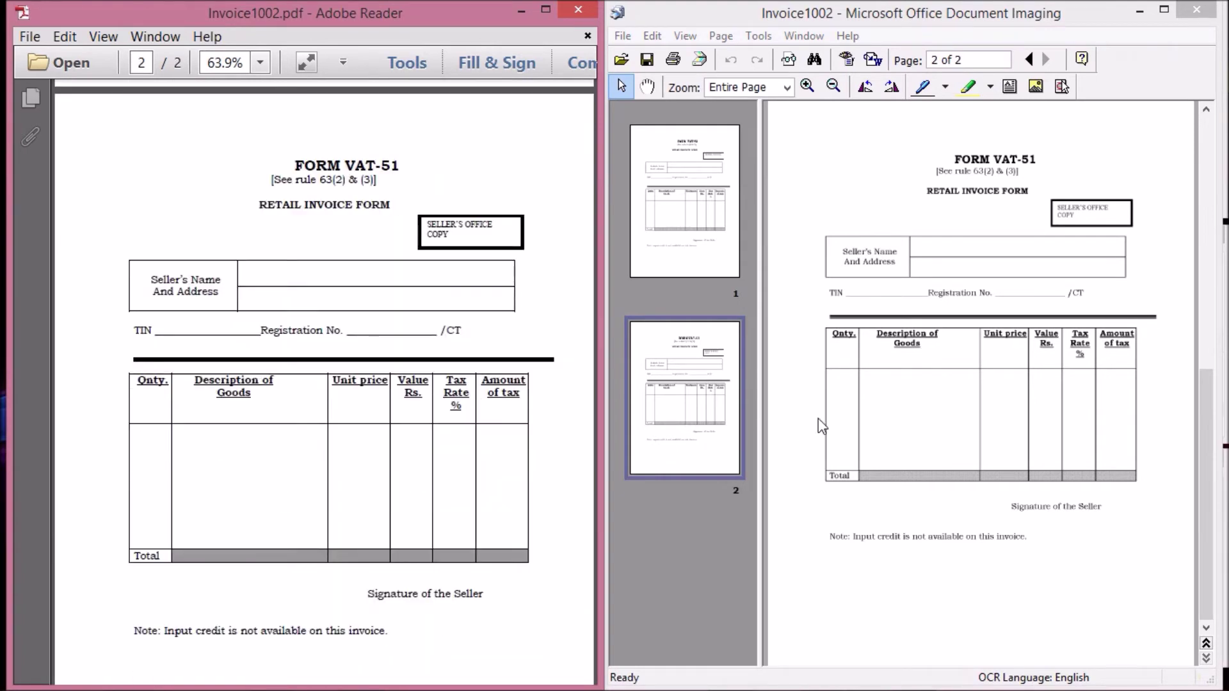
{"action": "left_click", "coordinate": [579, 12]}
{"action": "left_click", "coordinate": [1197, 9]}
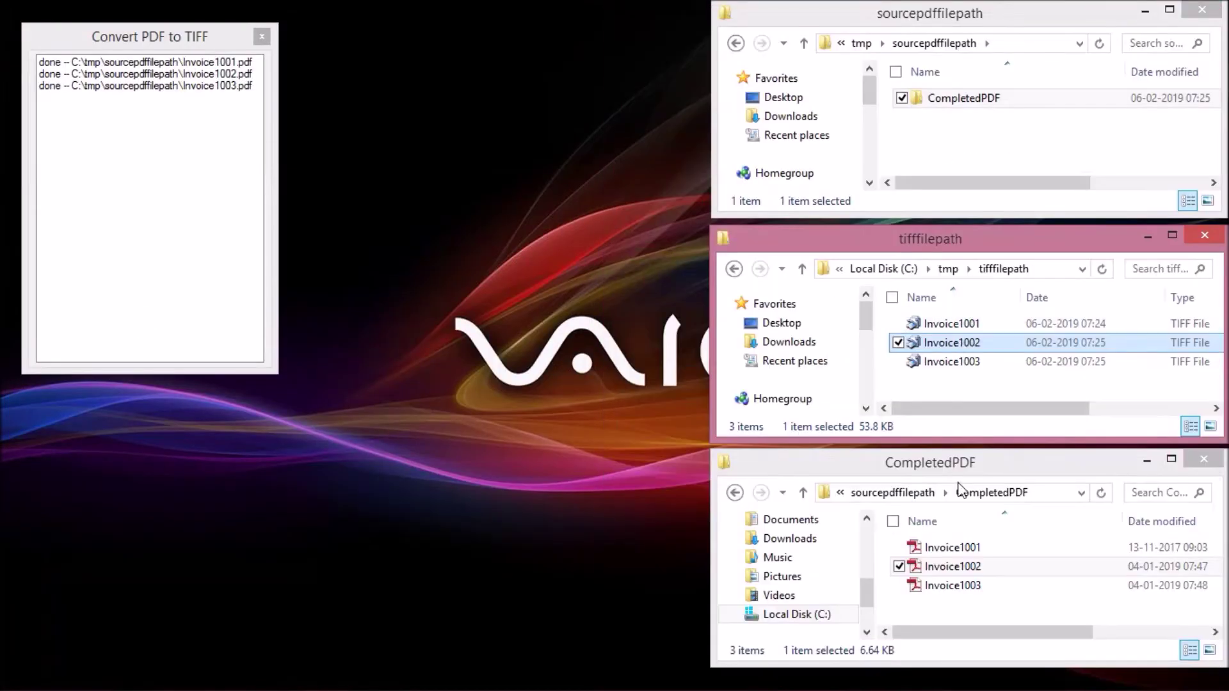
{"action": "double_click", "coordinate": [977, 587]}
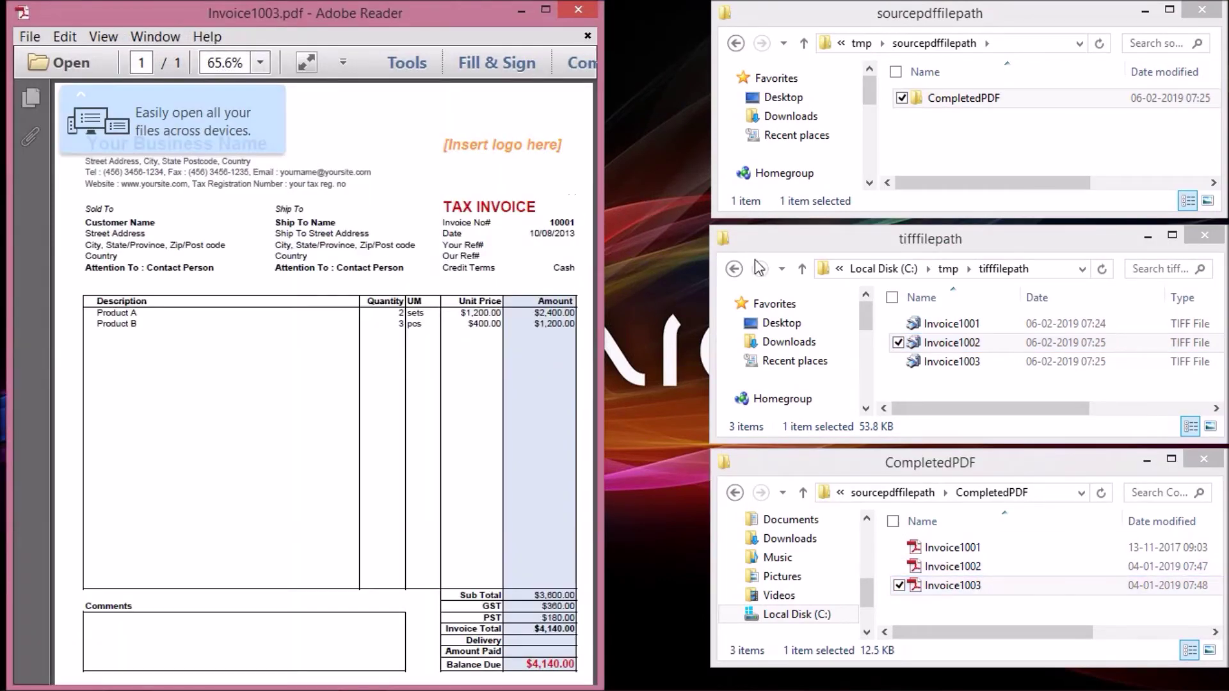
Open the converted Invoice1003 TIFF from tifffilepath beside its PDF.
{"action": "double_click", "coordinate": [959, 362]}
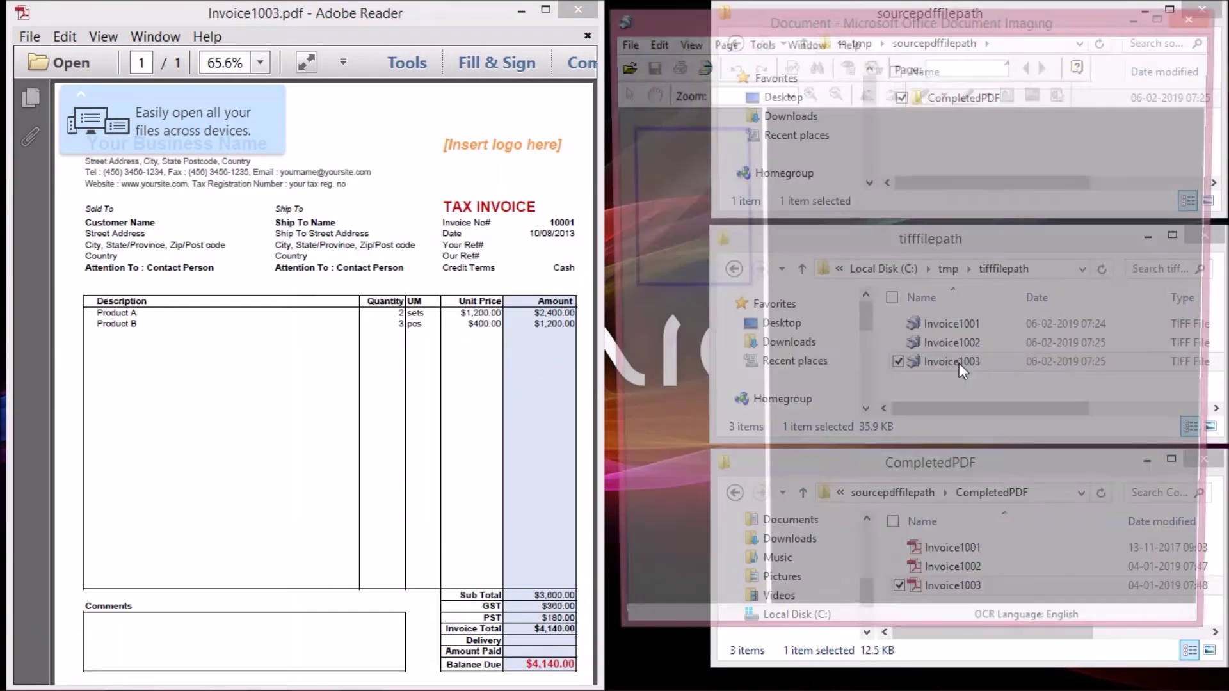